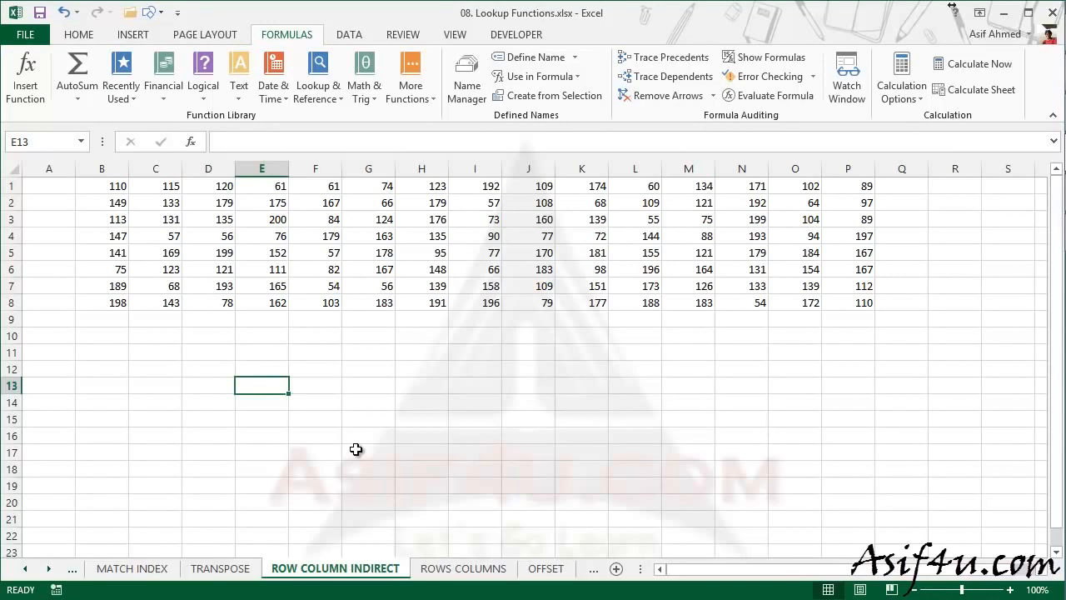
Step: Enter the array formula =INDIRECT("b2") in cell F12
left_click(313, 385)
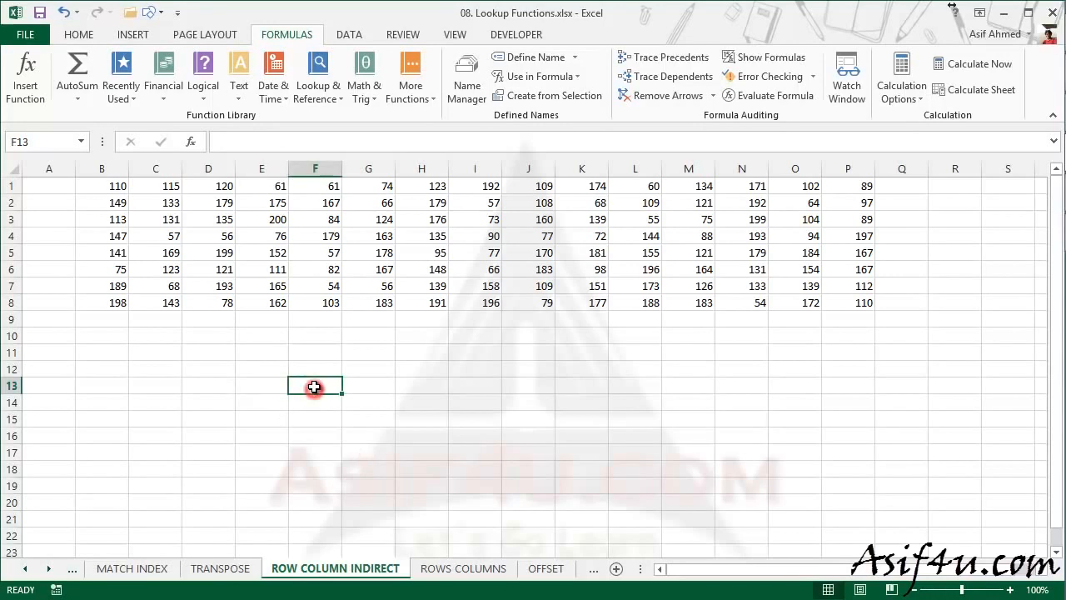
left_click(316, 370)
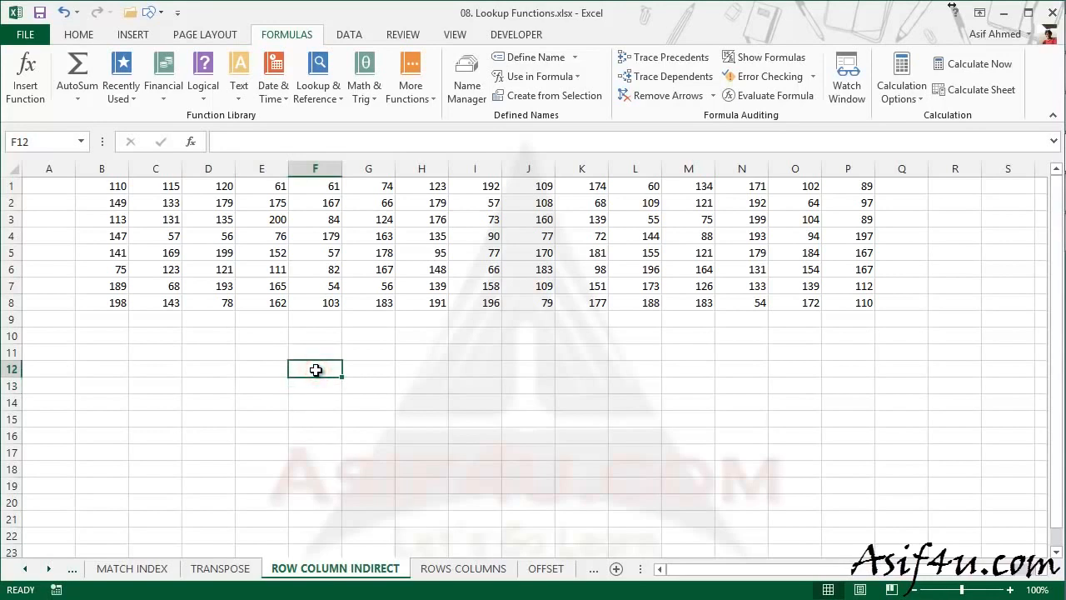
type("=ind")
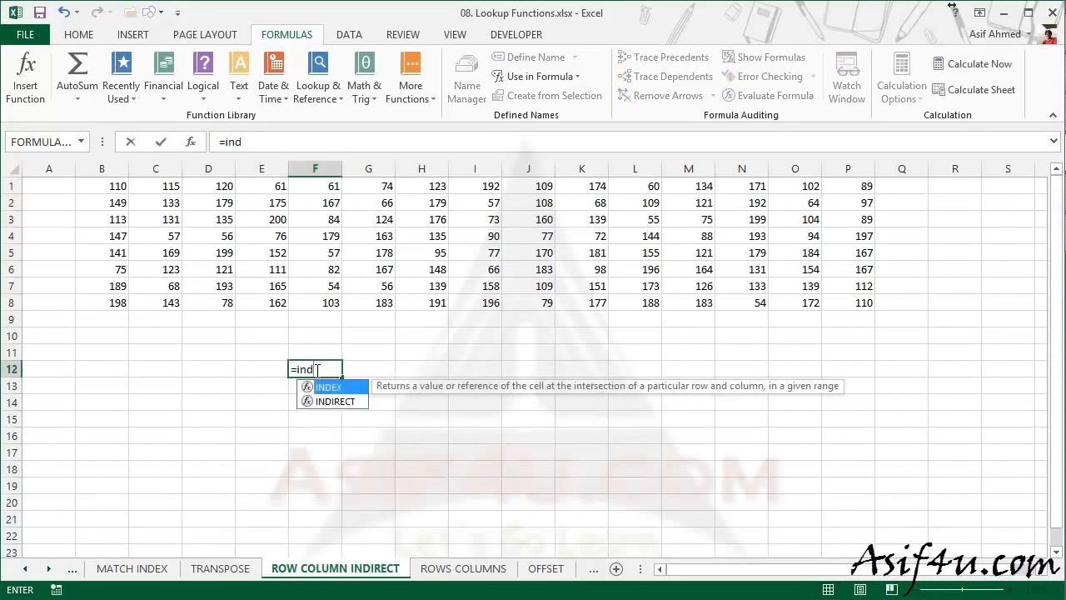
key("Down")
key("Tab")
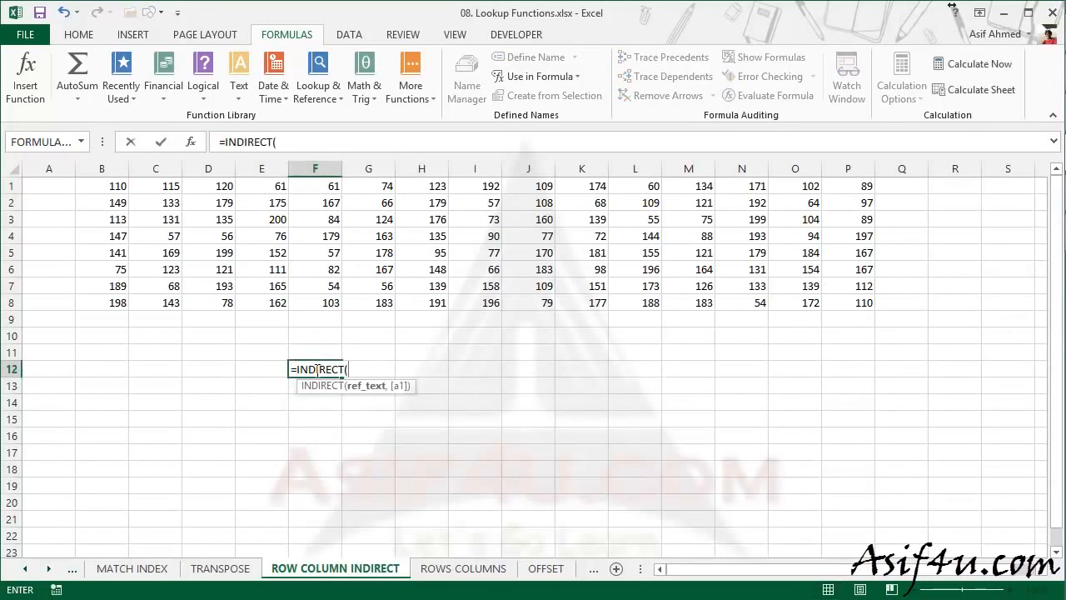
type("\"")
type("b2\"")
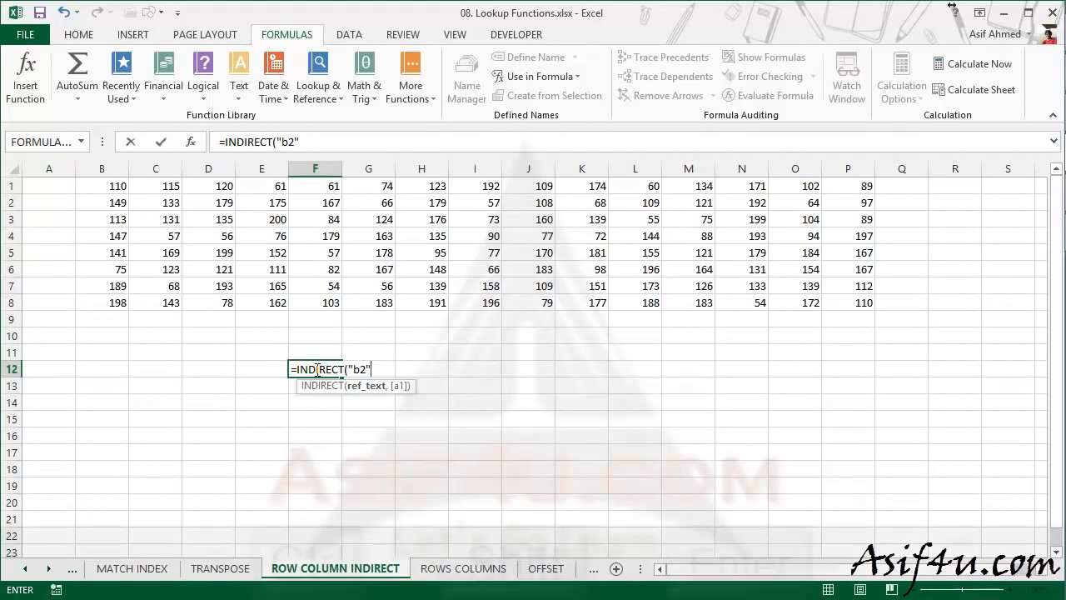
key("ctrl+shift+Return")
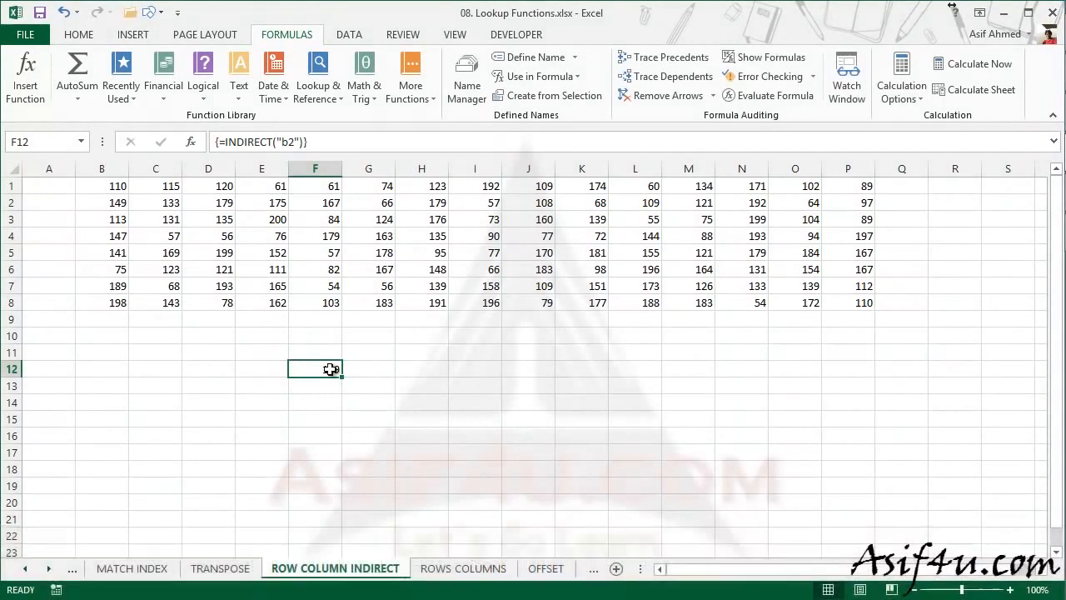
Step: Compare the INDIRECT result in F12 with the cell where column B and row 2 meet
left_click(103, 169)
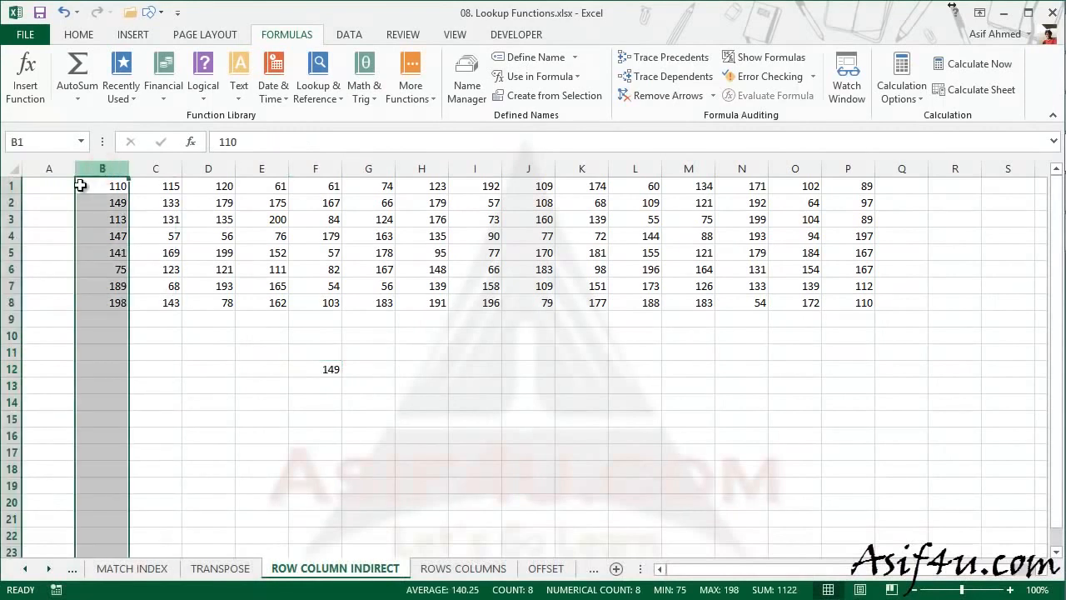
left_click(14, 203)
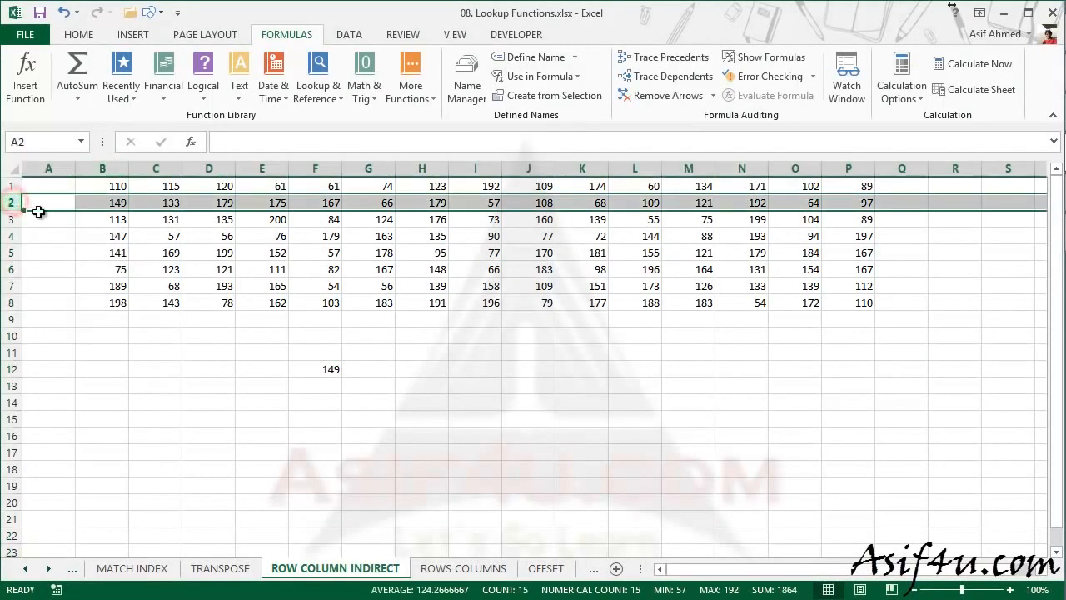
left_click(110, 204)
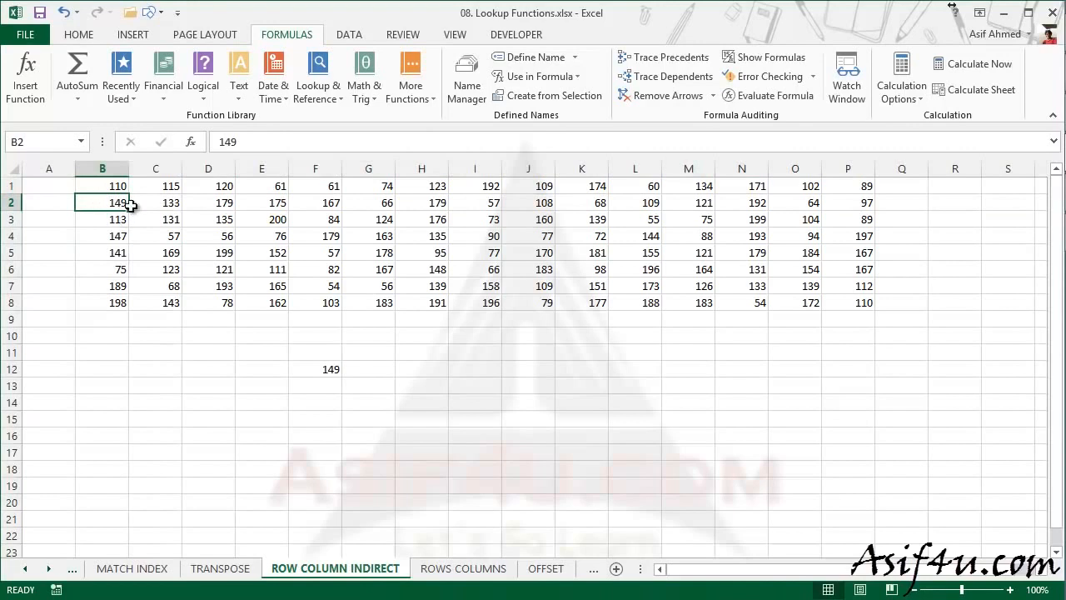
left_click(321, 372)
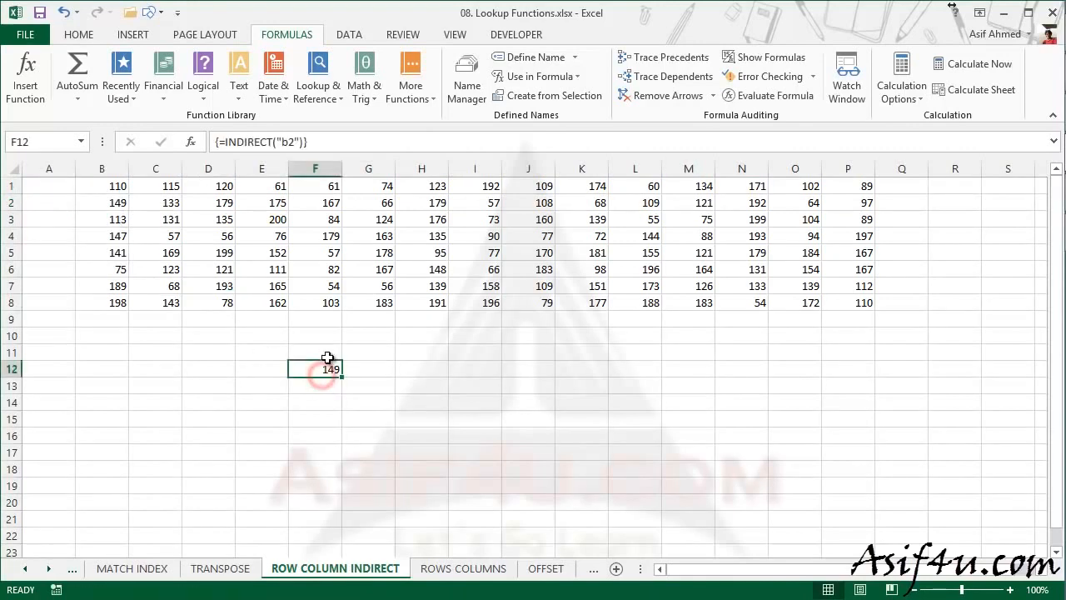
Step: Delete the INDIRECT formula from cell F12
left_click(327, 357)
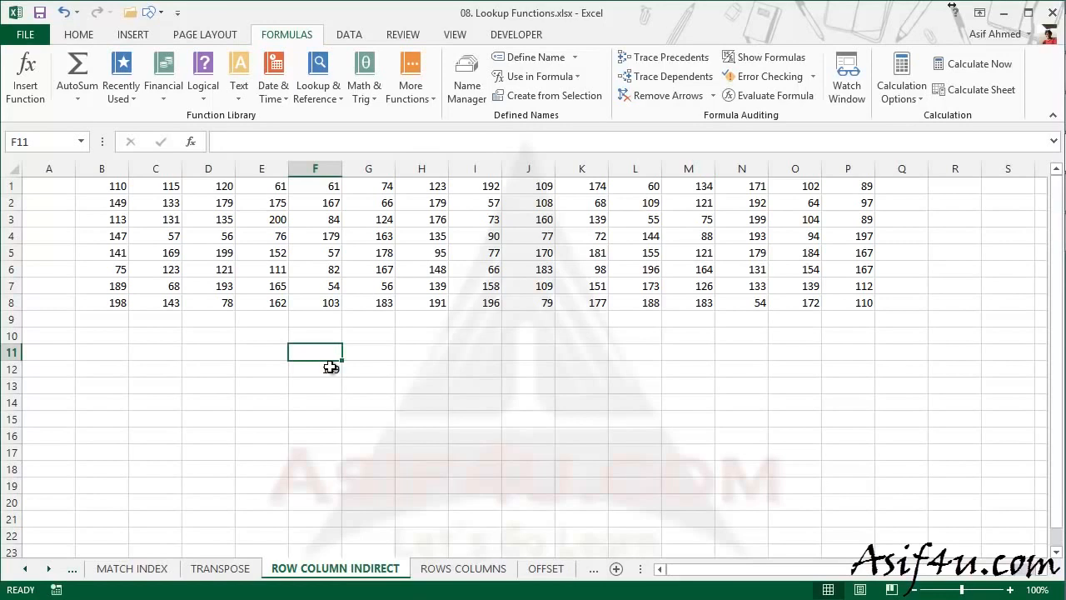
left_click(331, 369)
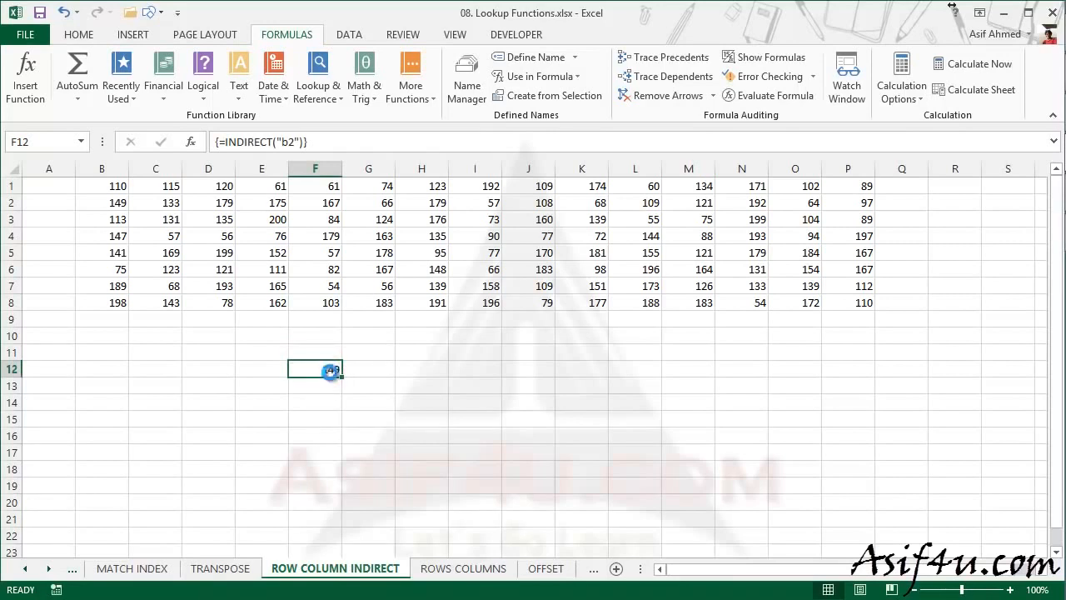
key("Delete")
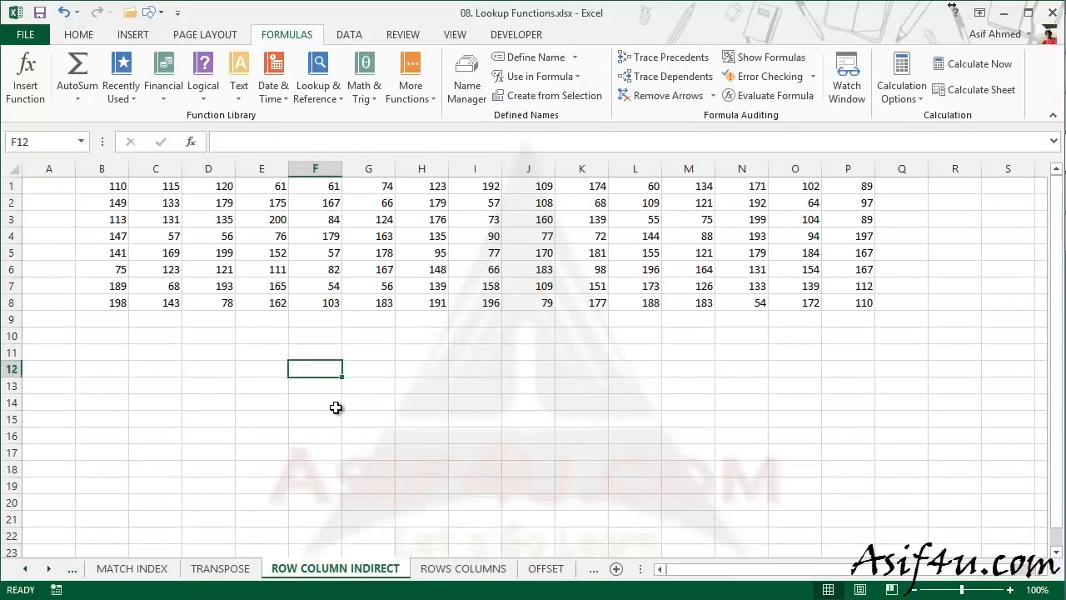
left_click(254, 370)
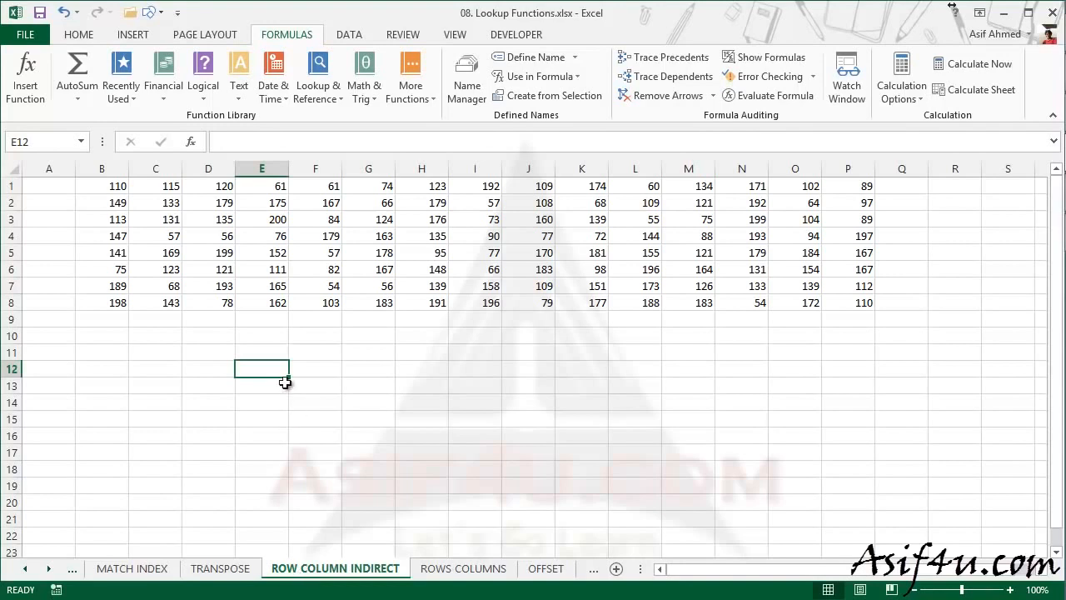
type("=row")
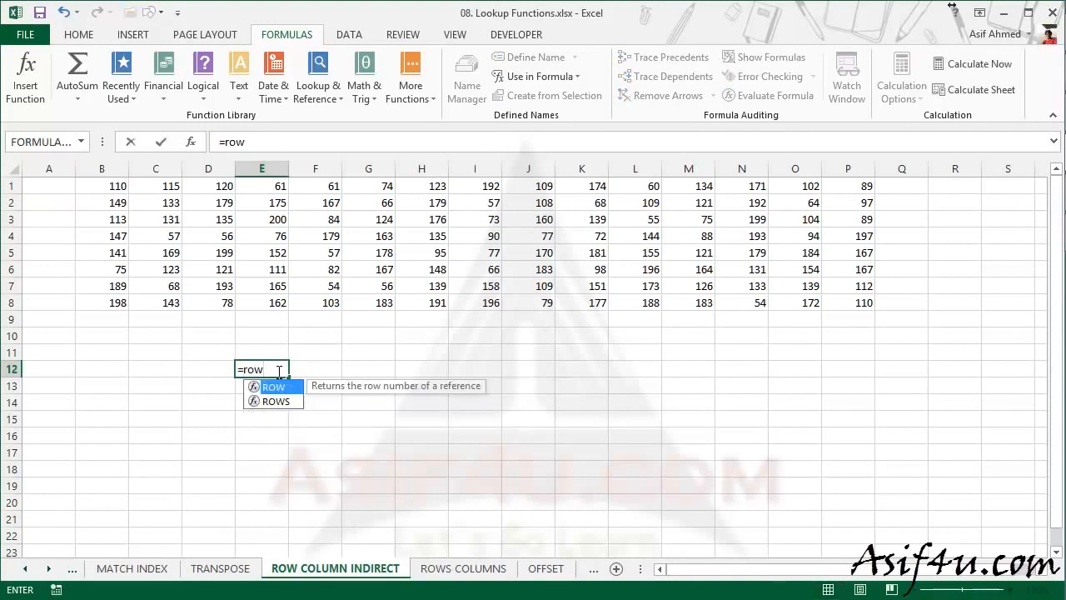
key("Tab")
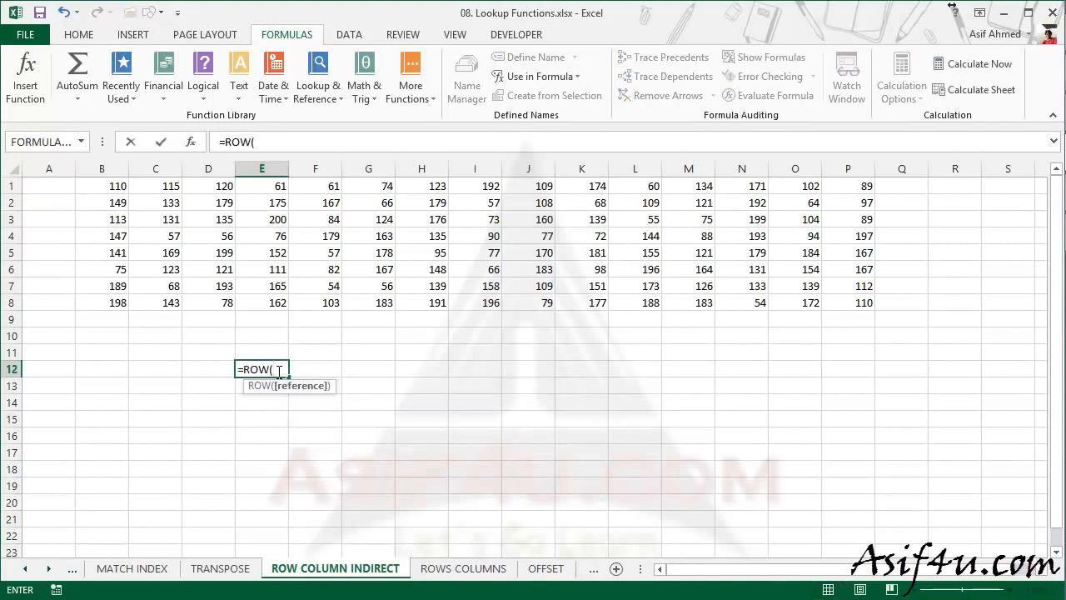
key("Escape")
left_click(358, 408)
Step: Enter the array formula =ROW(1:12) across the range E12:E22
left_click(259, 368)
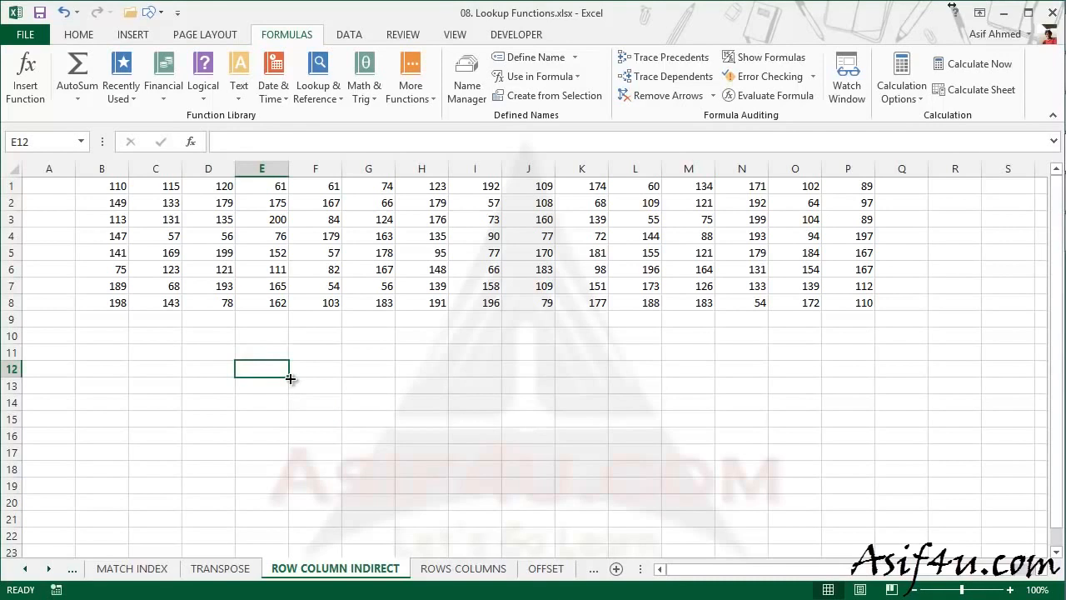
left_click_drag(280, 374, 274, 532)
type("=row")
key("Tab")
type("1:")
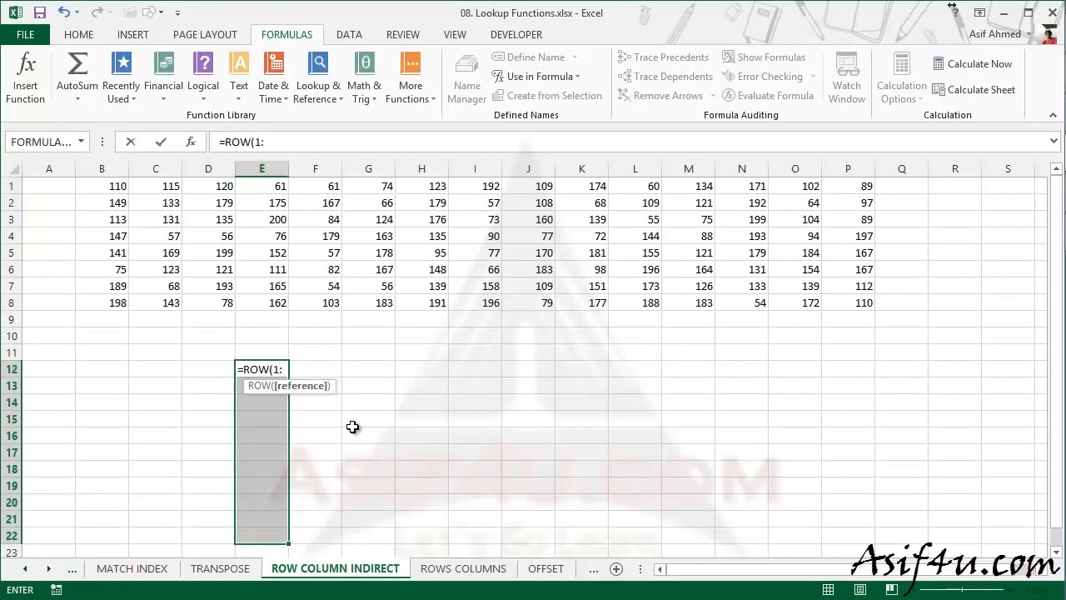
type("12")
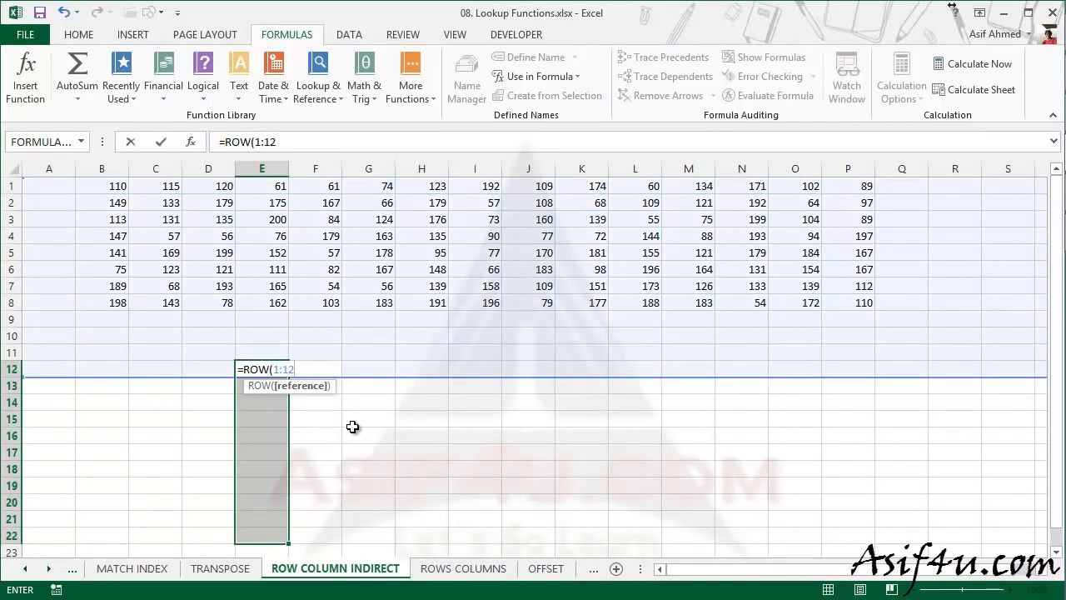
key("ctrl+shift+Return")
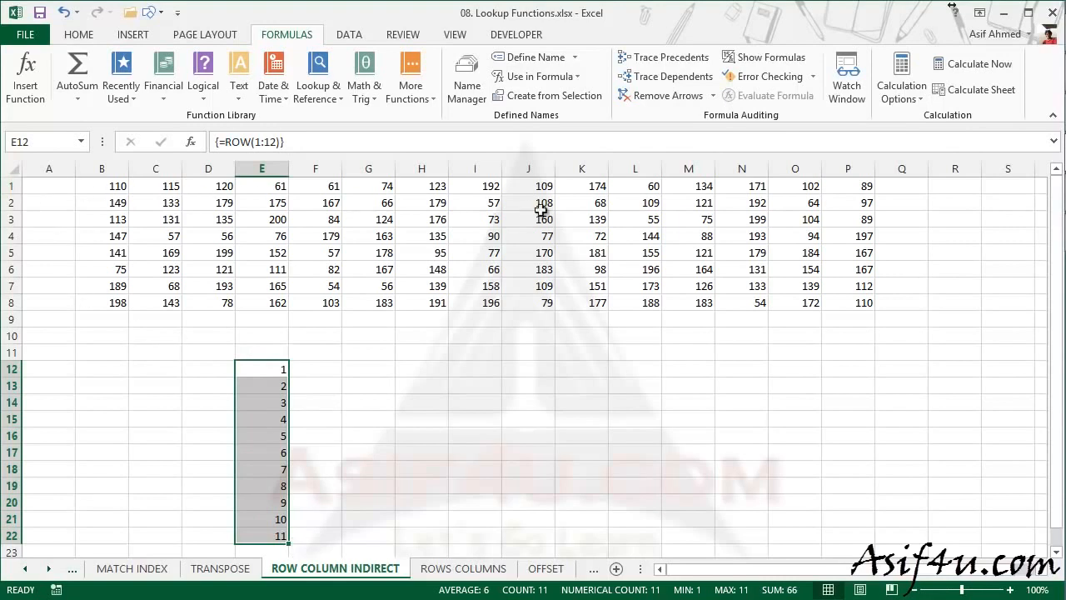
Step: Insert a blank row above row 1 and check the ROW formula in the first four result cells of column E
right_click(10, 186)
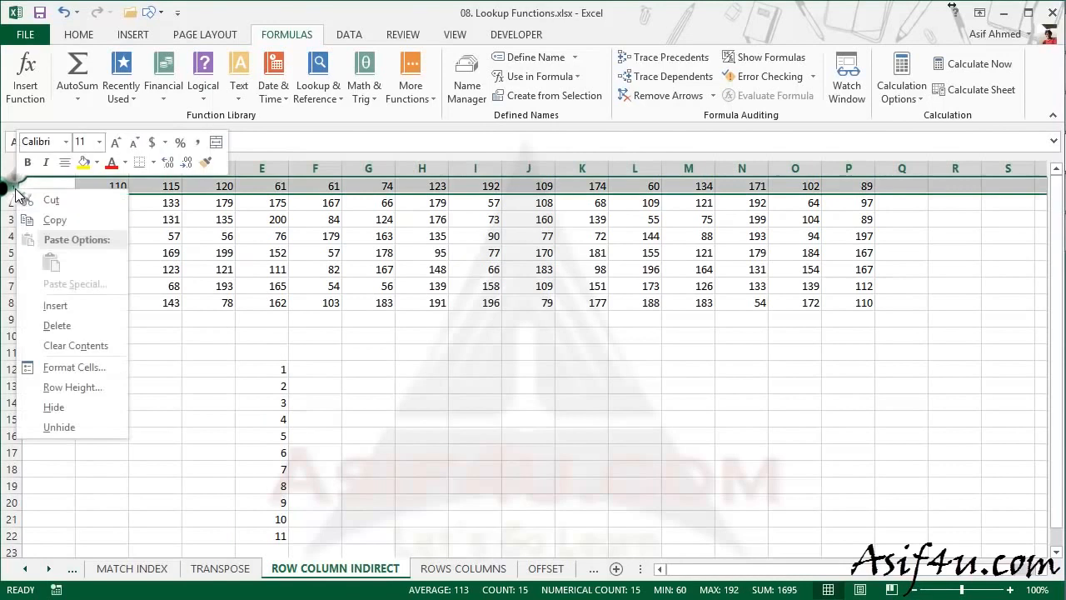
left_click(55, 306)
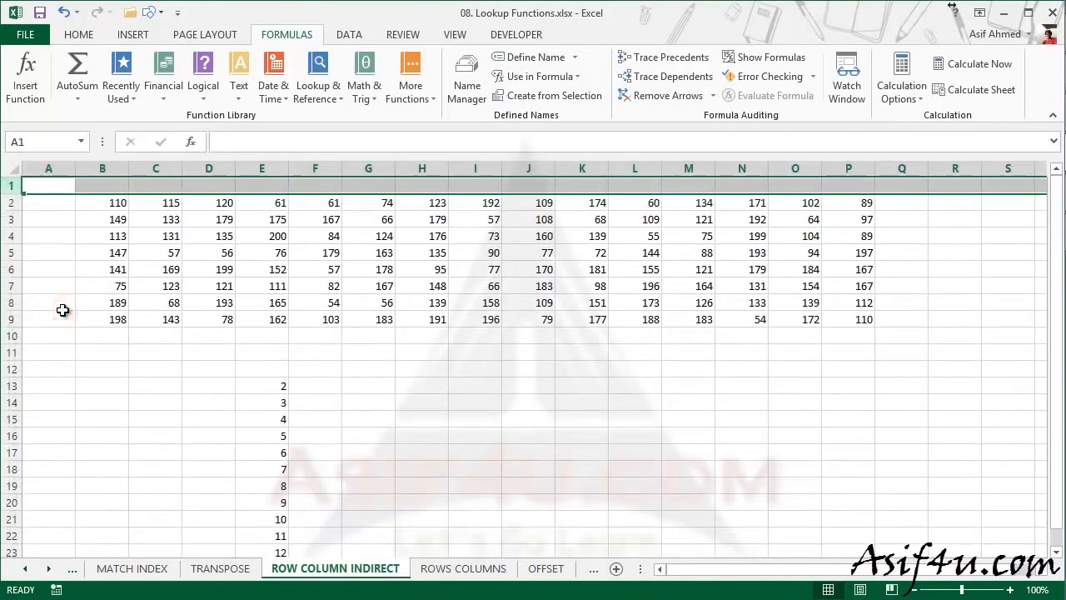
left_click(279, 385)
left_click(273, 403)
left_click(274, 419)
left_click(274, 435)
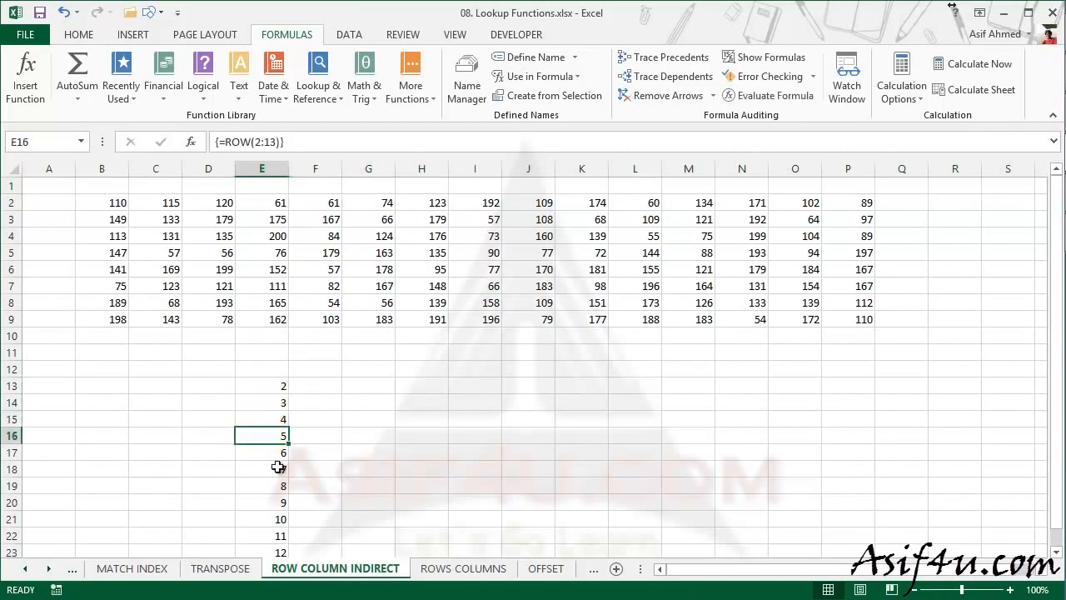
Step: Enter the array formula =ROW(INDIRECT("1:12")) in the single cell G13
scroll(271, 387, "down", 1)
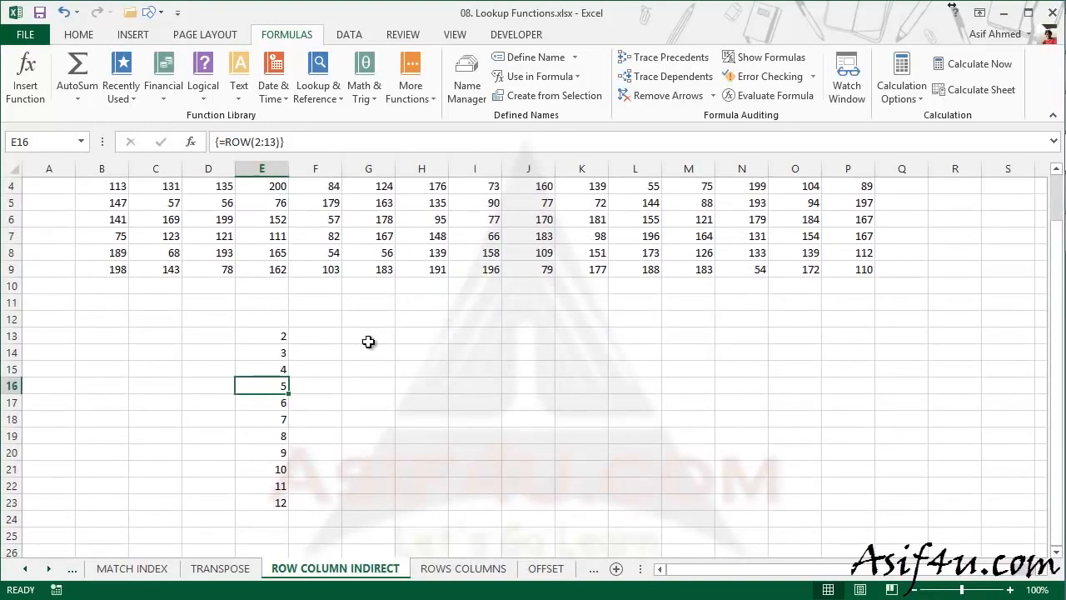
left_click(367, 338)
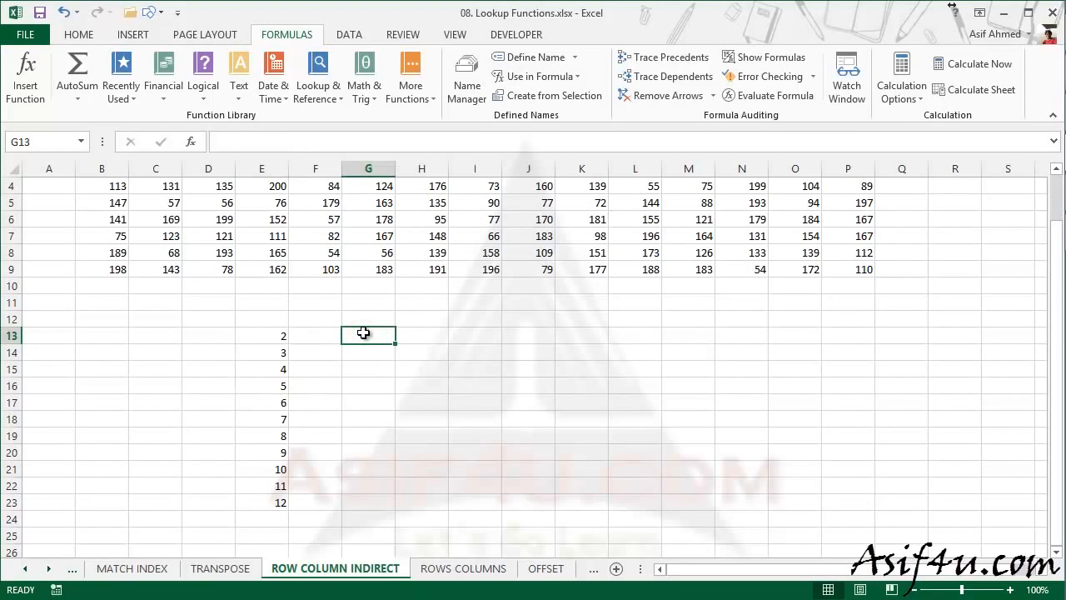
type("=")
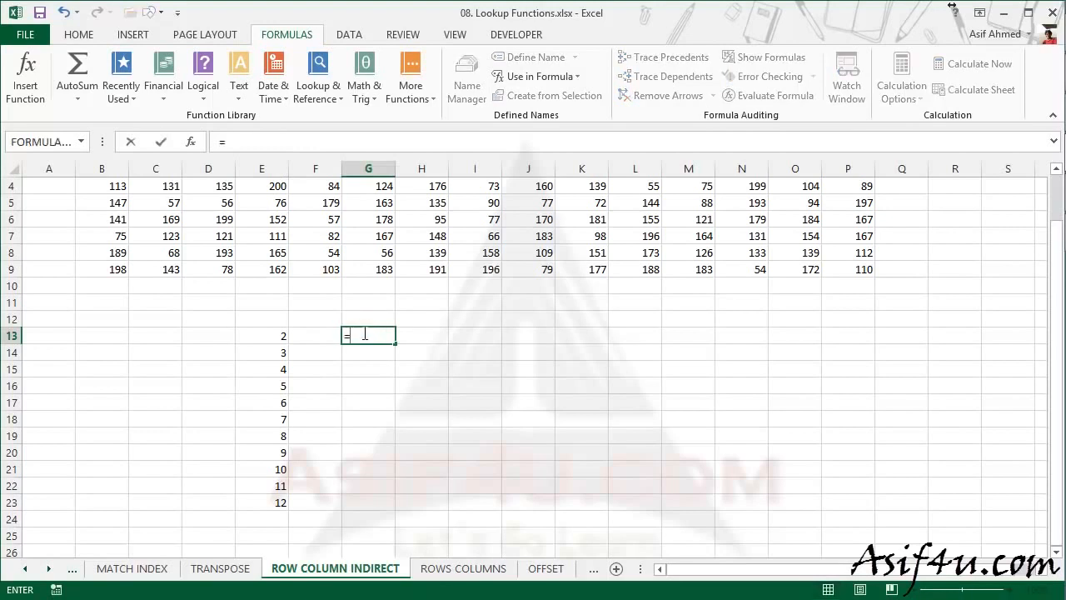
type("ROW(")
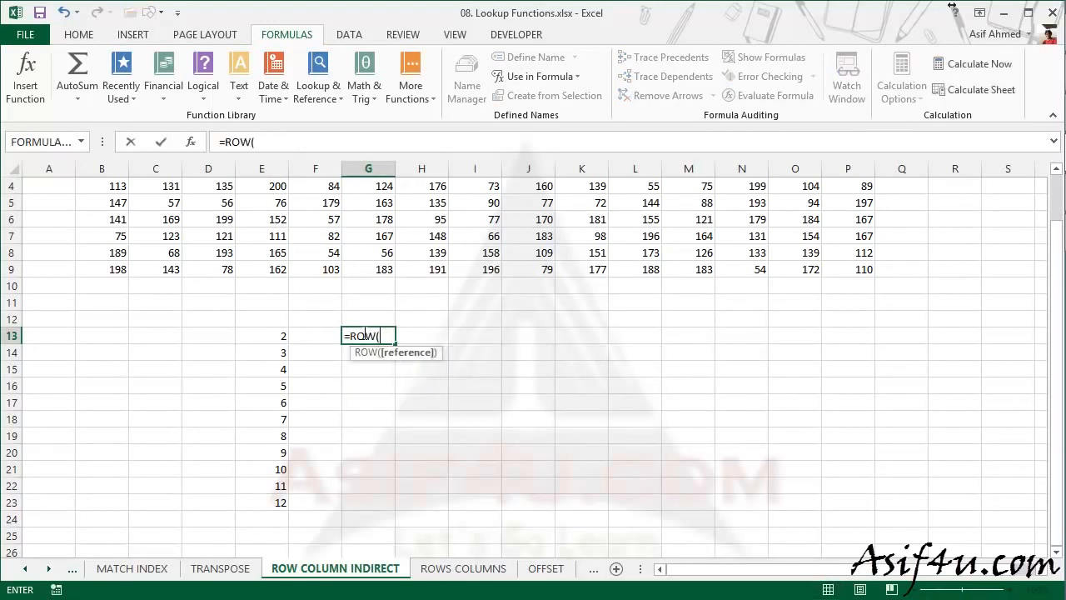
type("ind")
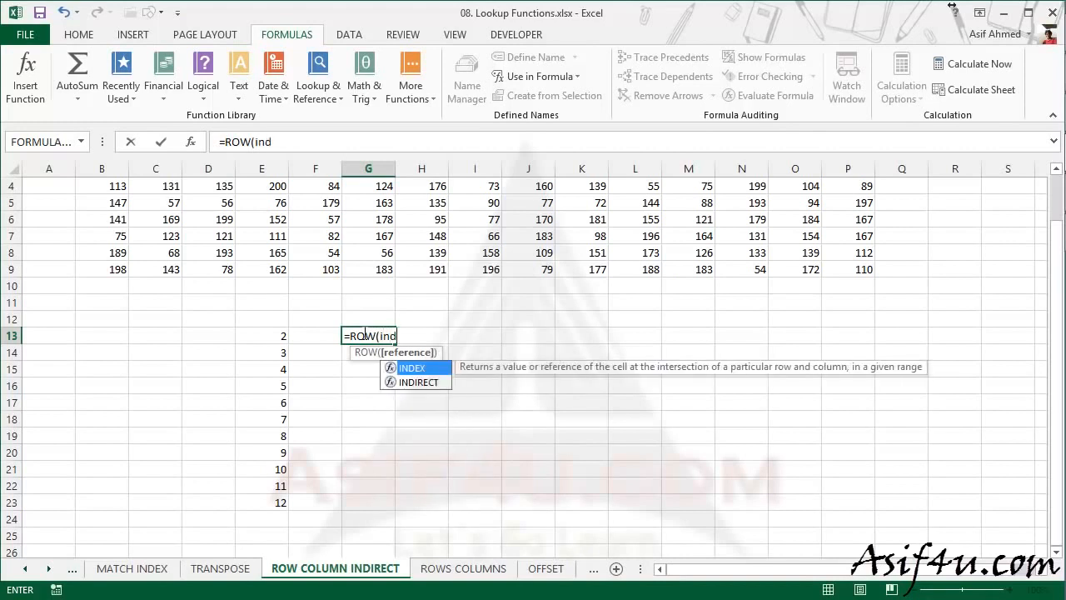
key("Down")
key("Tab")
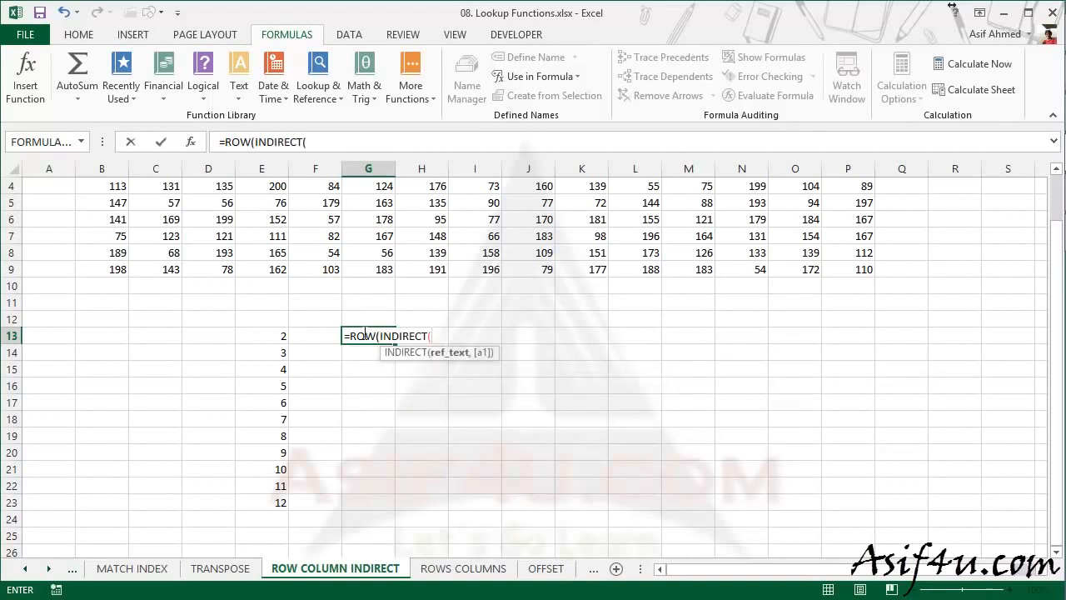
type("\"1:12\")")
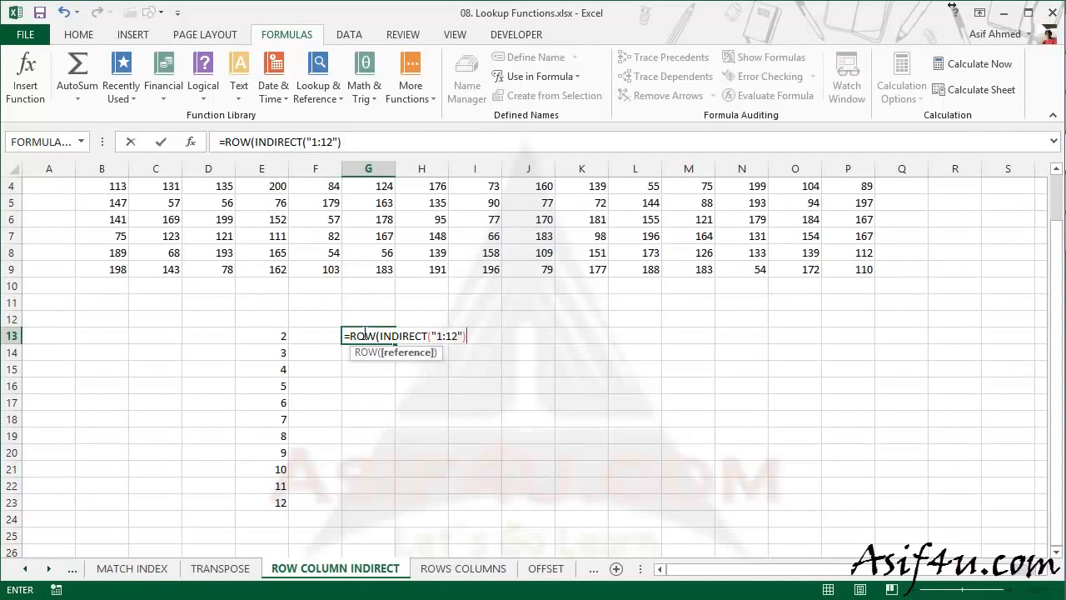
key("ctrl+shift+Return")
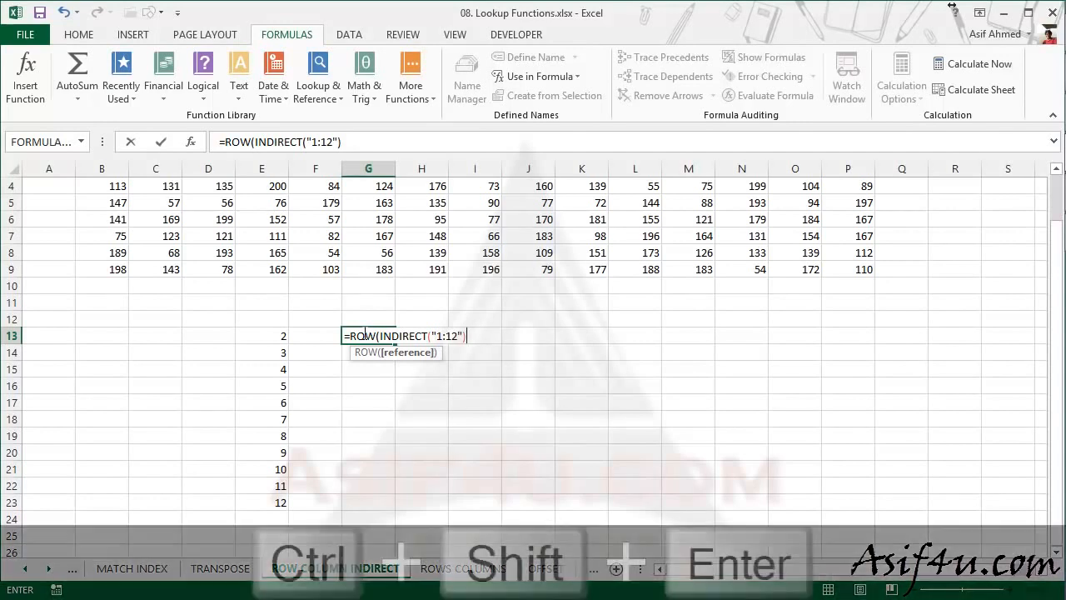
key("Return")
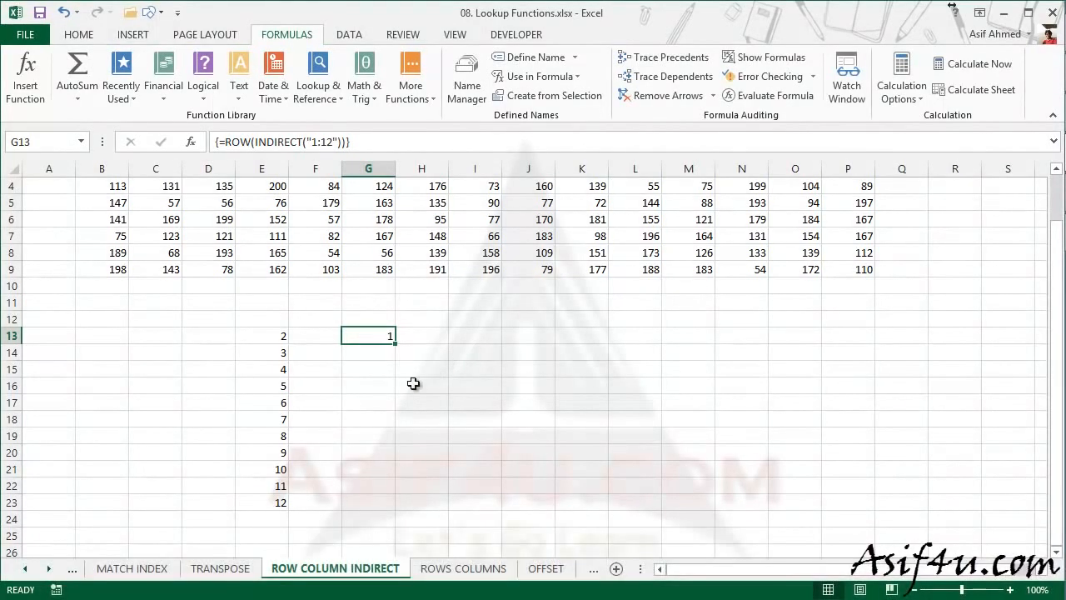
Step: Replace the single-cell formula in G13 with the array formula =ROW(INDIRECT("1:12")) across the range G13:G24
key("Delete")
left_click(429, 345)
left_click_drag(379, 335, 375, 519)
type("=row")
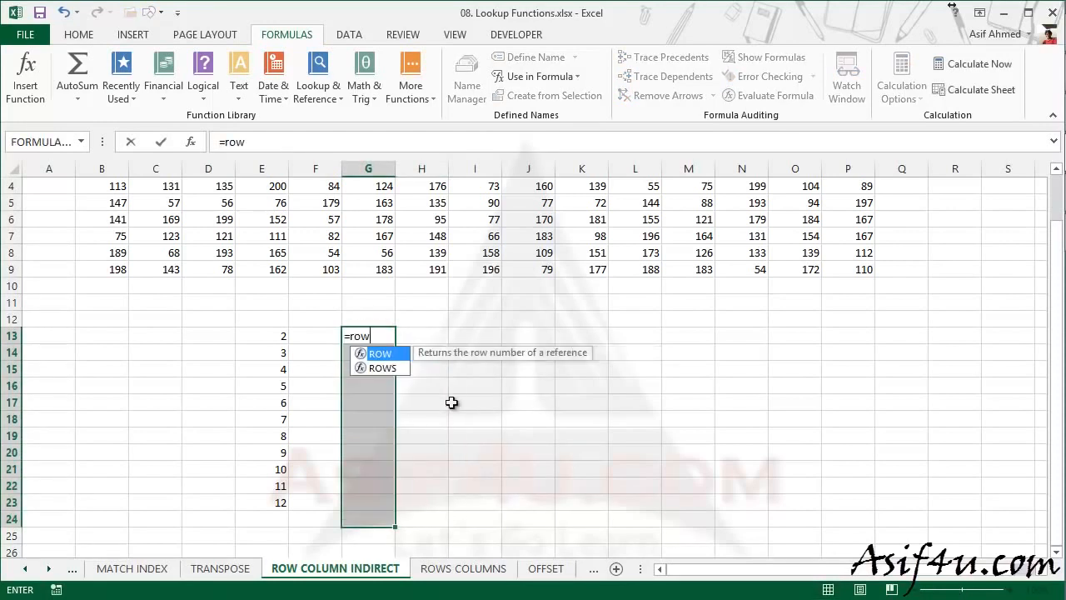
key("Tab")
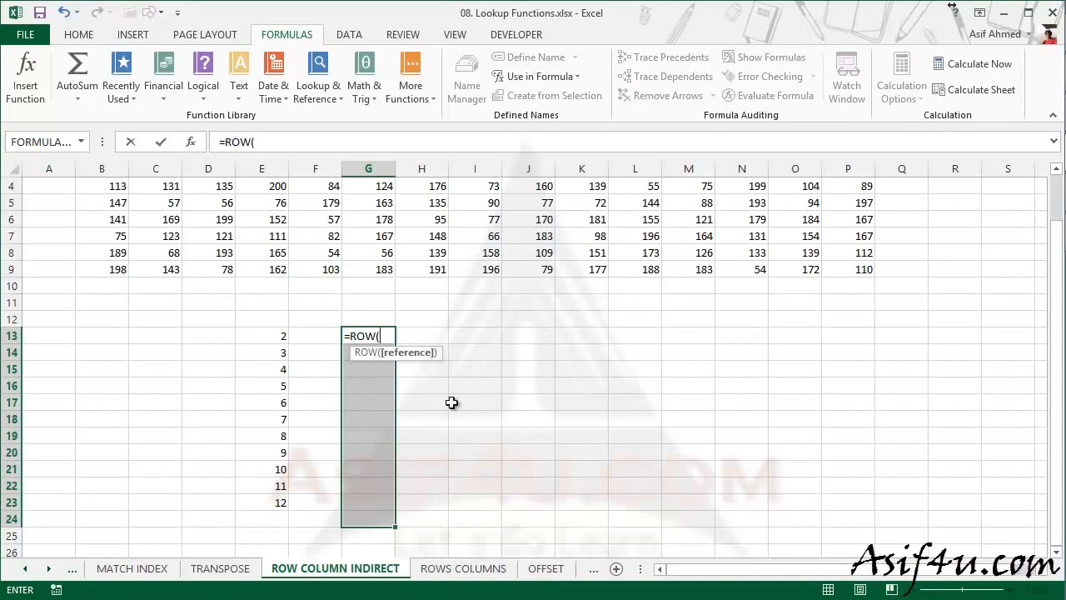
type("in")
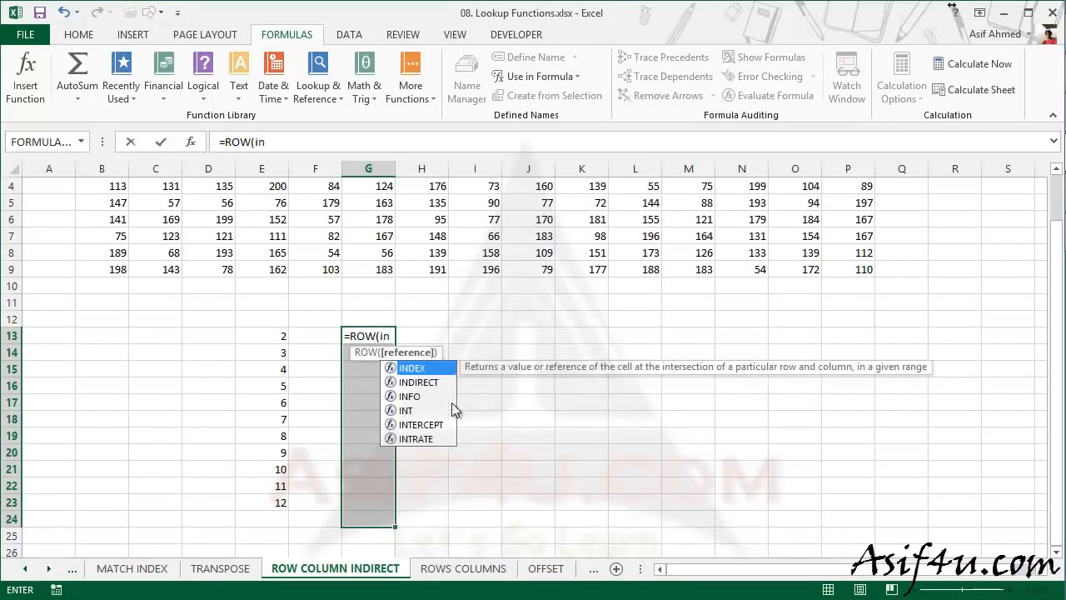
key("Down")
key("Tab")
type("\"1:12")
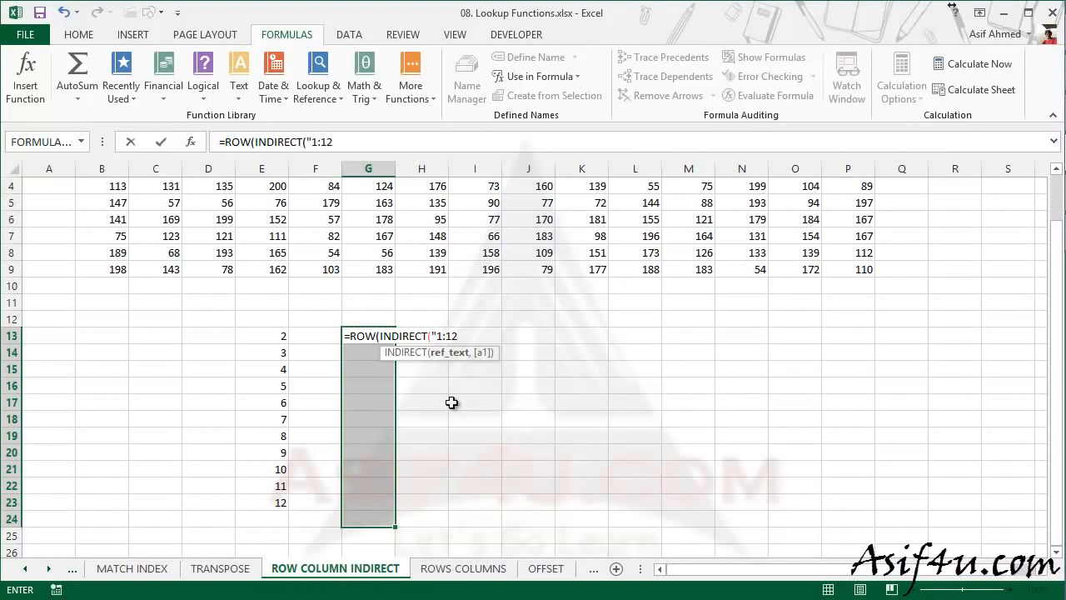
key("ctrl+shift+Return")
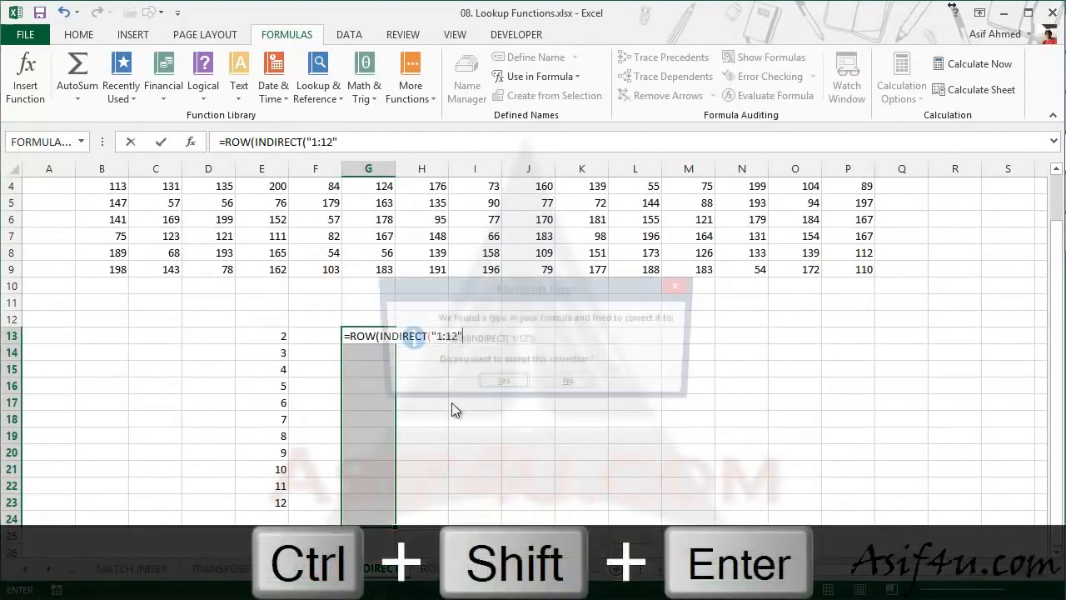
key("Return")
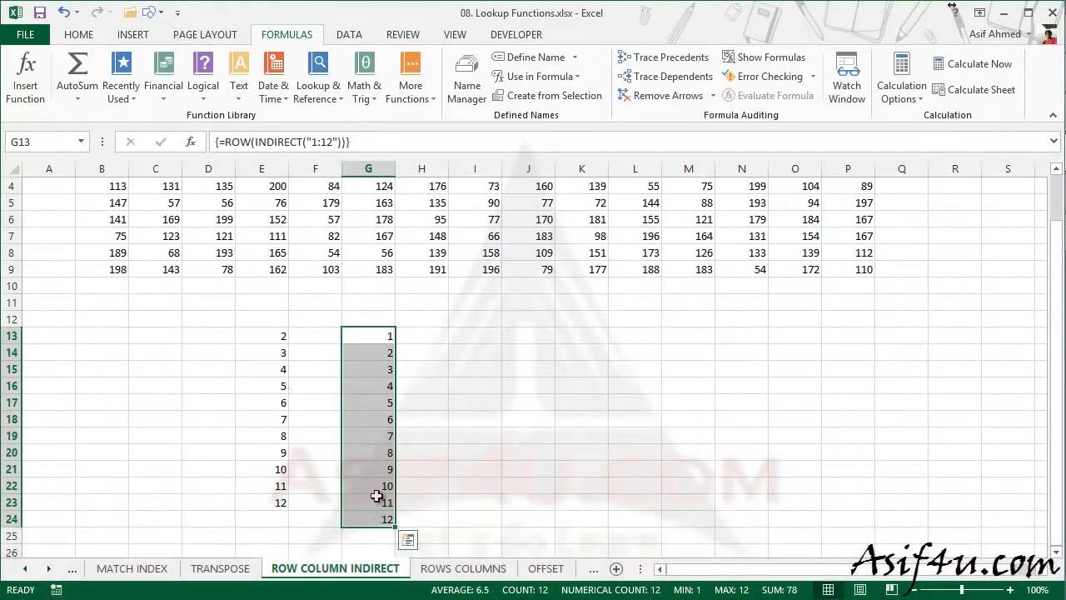
Step: Insert a blank row above row 12 to shift both columns of row-number results down
left_click(10, 317)
right_click(10, 317)
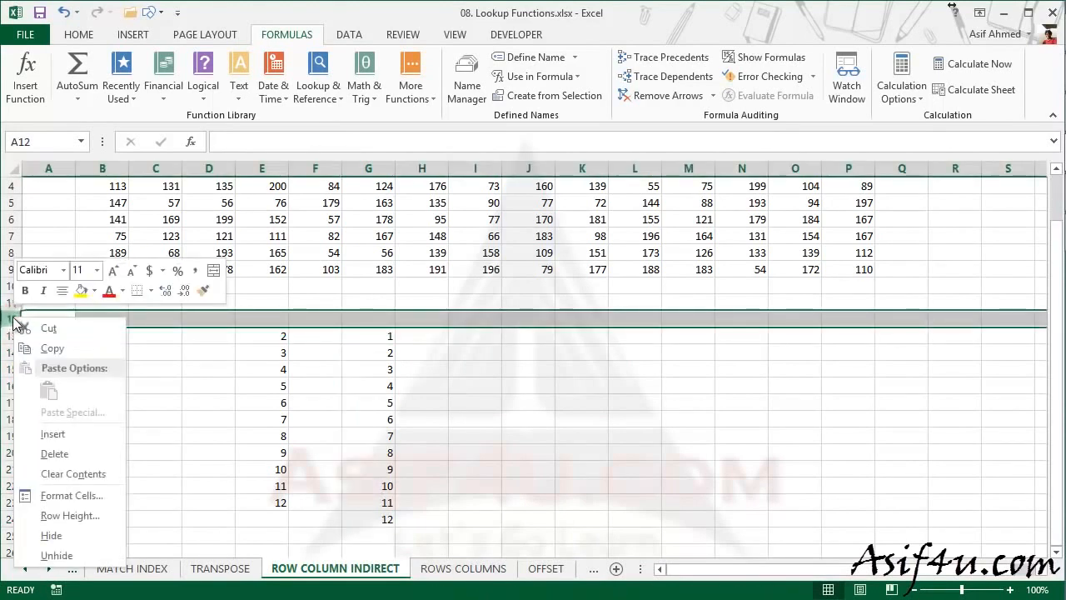
left_click(51, 434)
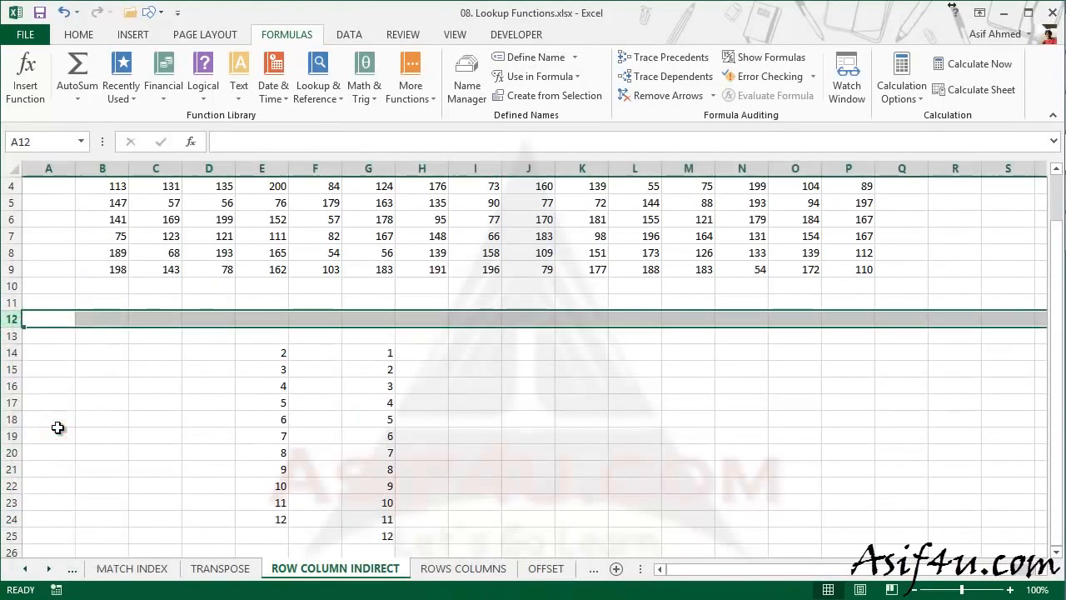
left_click(450, 382)
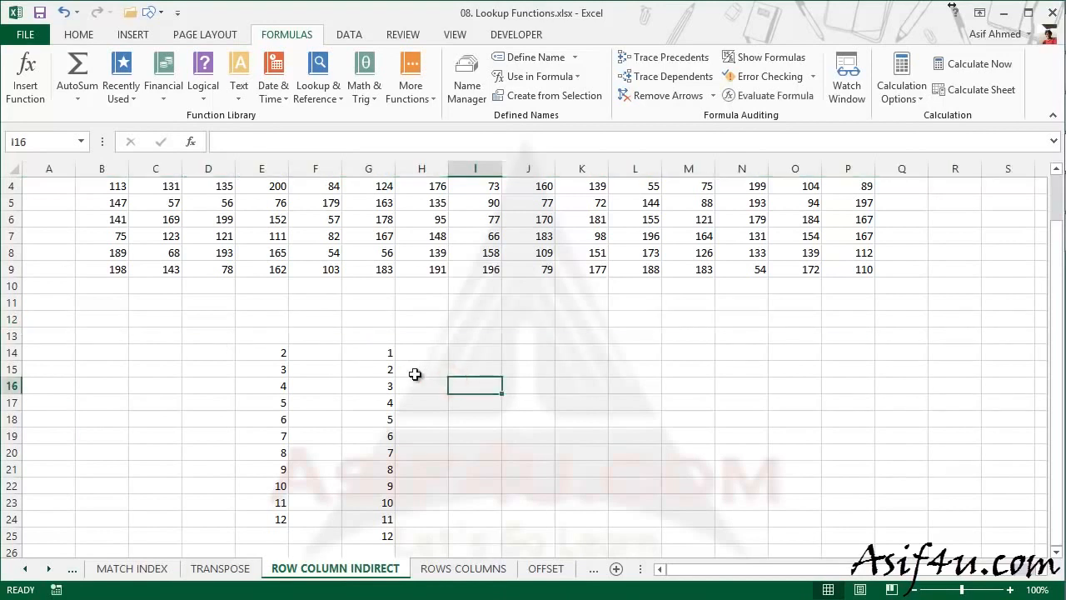
Step: Examine the ROW(INDIRECT) array formula in cells G14 through G19, checking its row reference after the row insertion
left_click(380, 352)
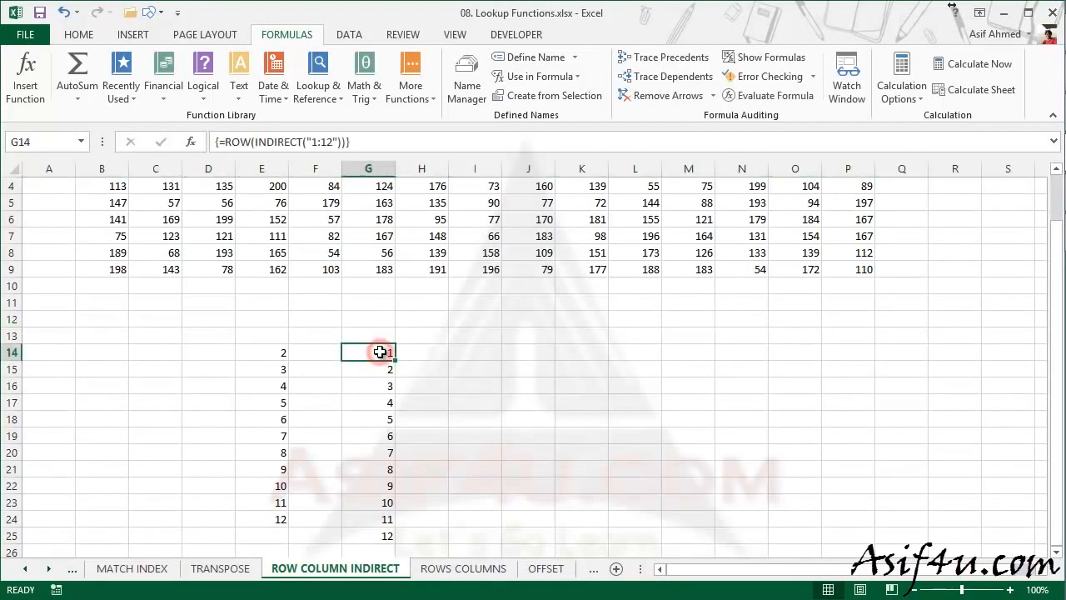
left_click(381, 367)
left_click(380, 384)
left_click(379, 404)
left_click(382, 421)
left_click(383, 435)
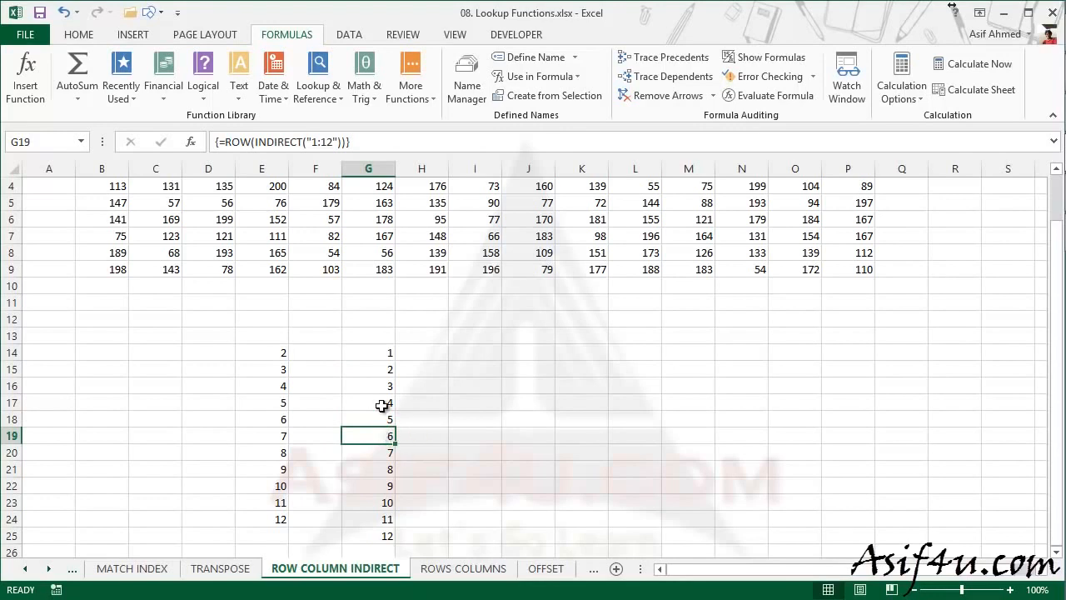
left_click(371, 352)
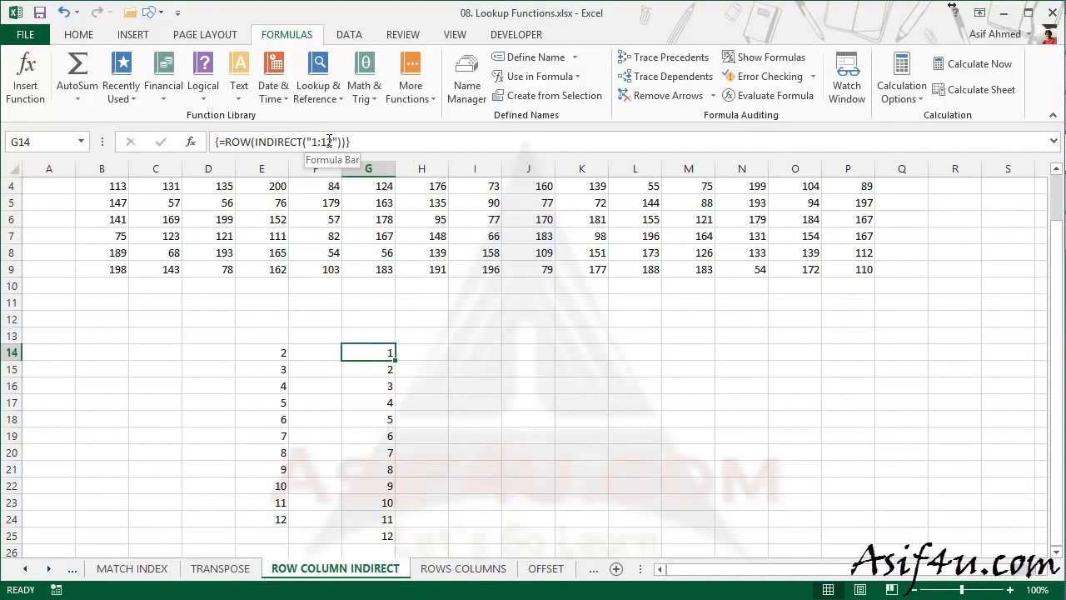
left_click(385, 371)
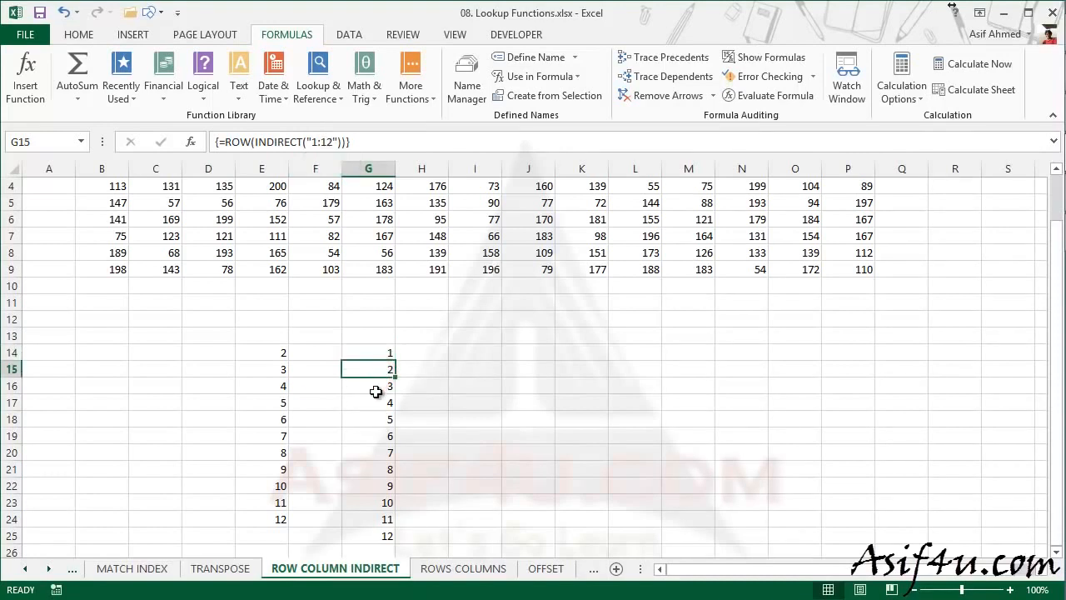
left_click(376, 388)
left_click(374, 402)
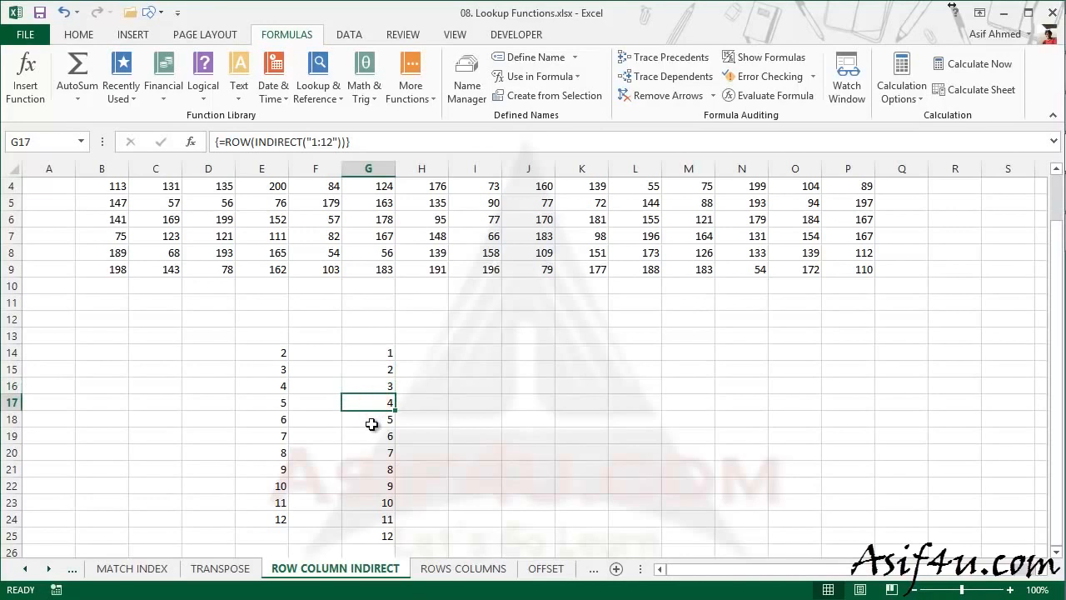